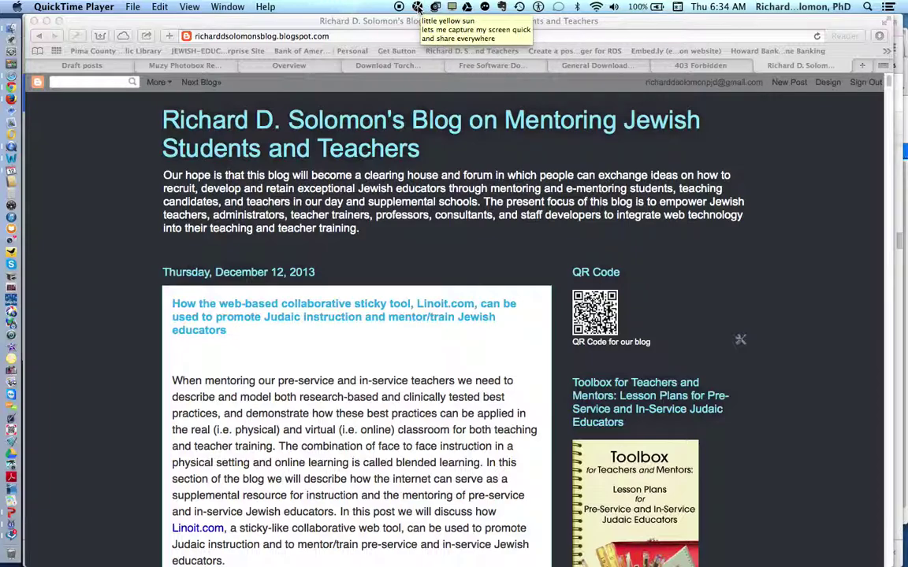
Capture the full 1440x900 screen showing the blog page and open it in the Jing Editor.
click(418, 7)
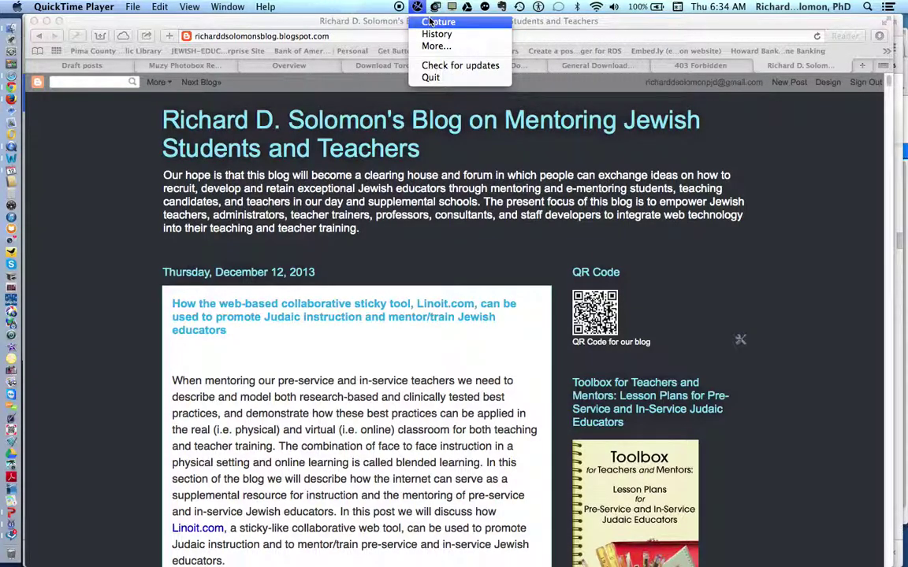
click(431, 21)
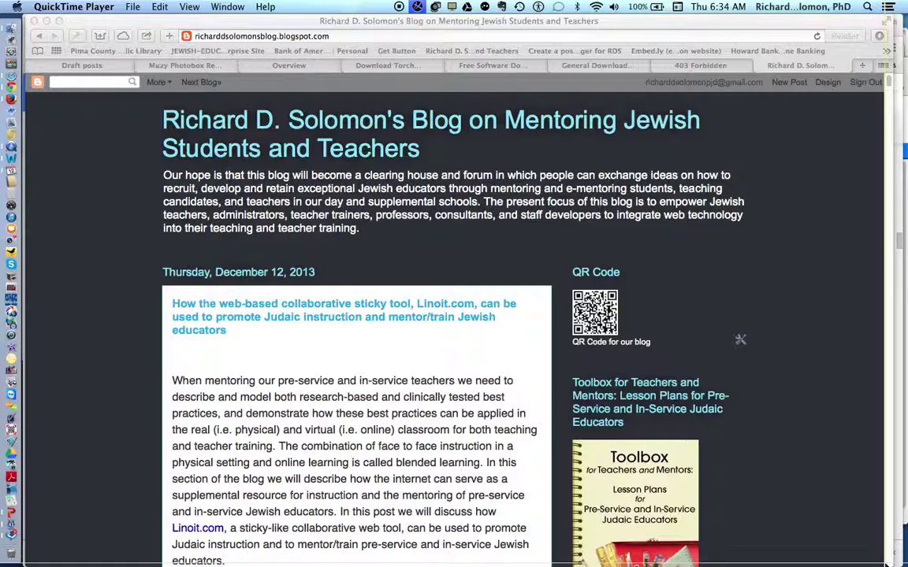
click(886, 565)
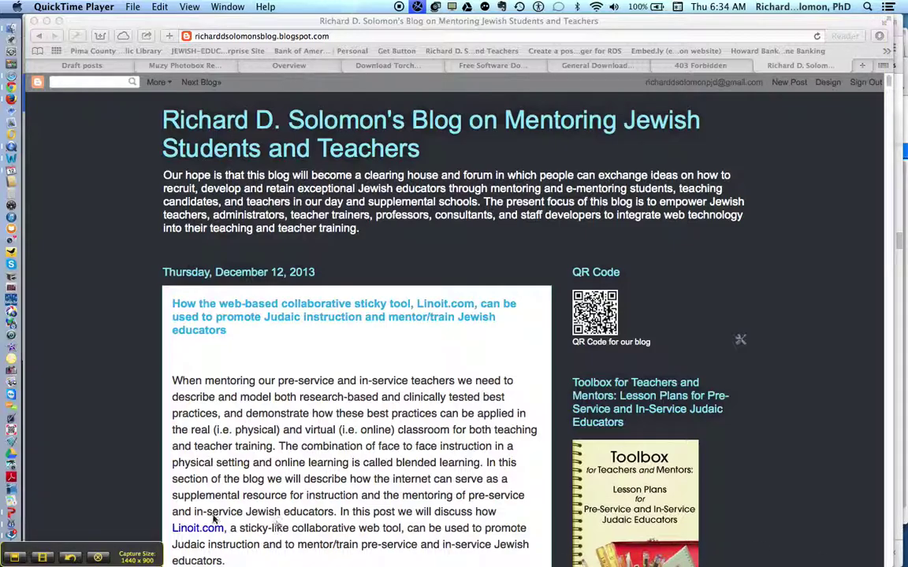
click(13, 558)
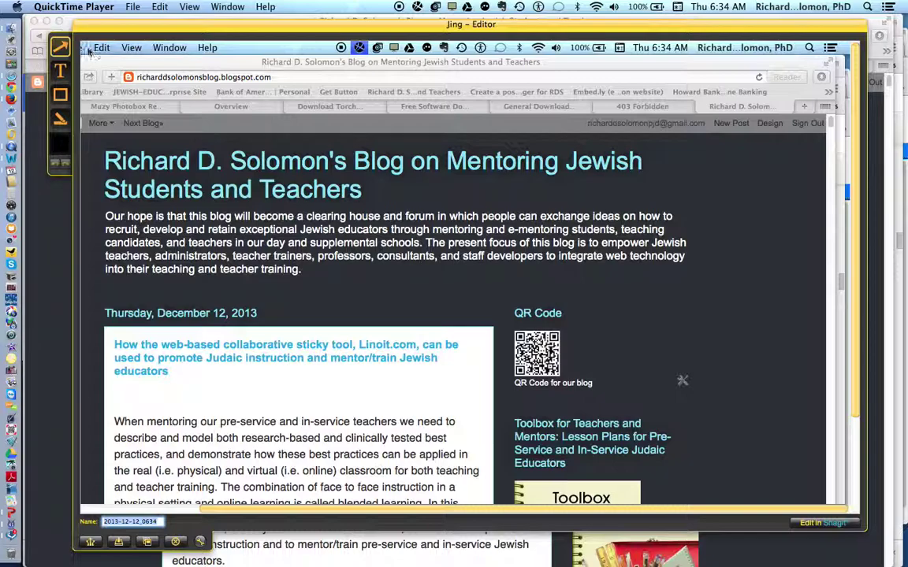
Draw a red rectangular frame stretched around the entire blog title.
click(60, 96)
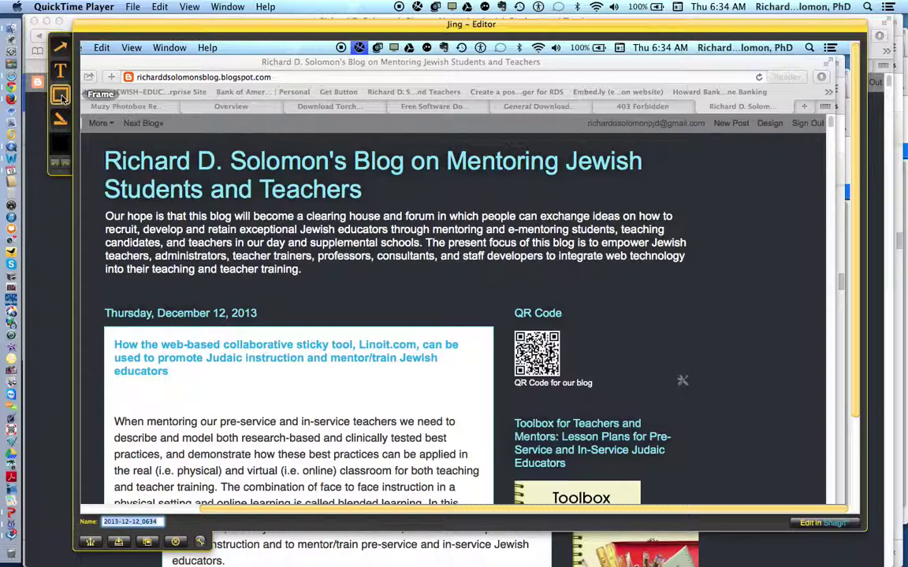
click(62, 138)
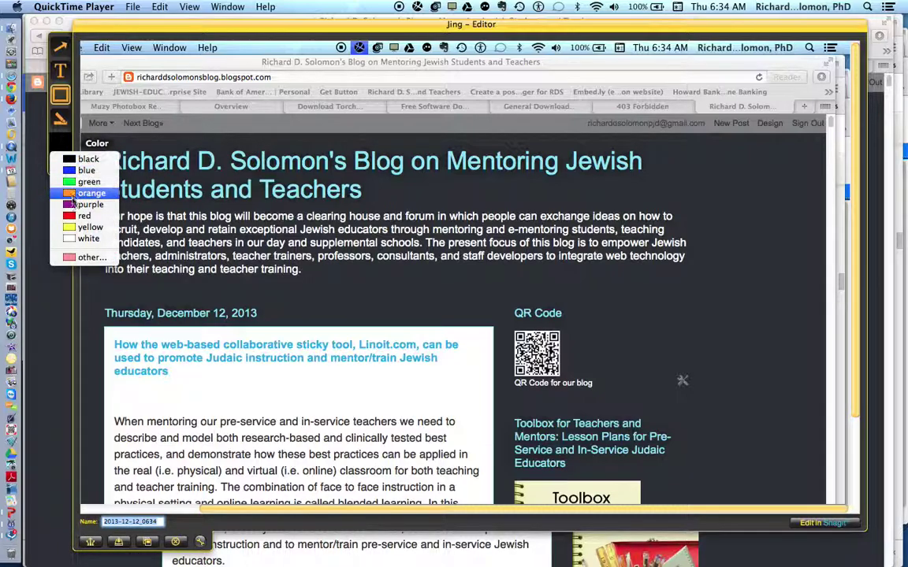
click(74, 215)
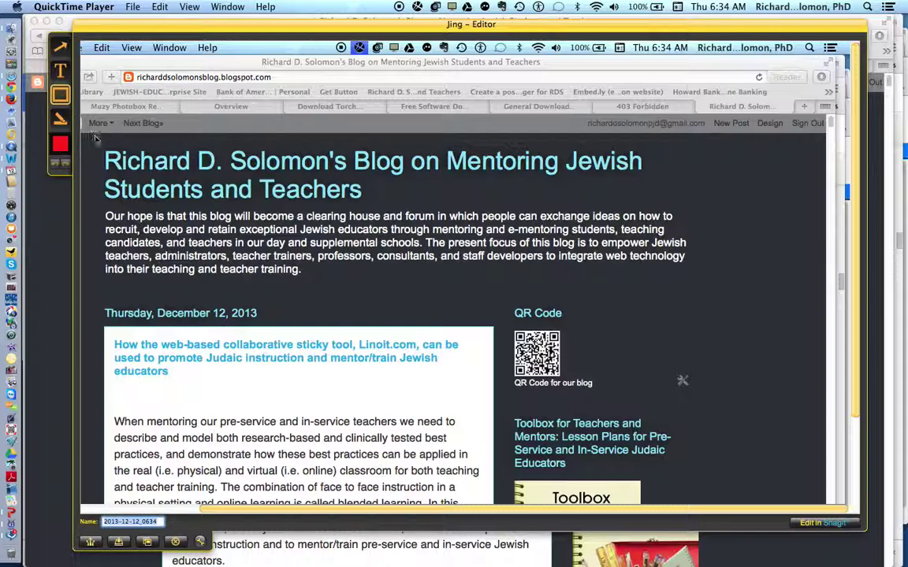
mouse_move(91, 138)
mouse_down()
mouse_move(117, 209)
mouse_move(381, 203)
mouse_up()
drag(478, 209, 732, 208)
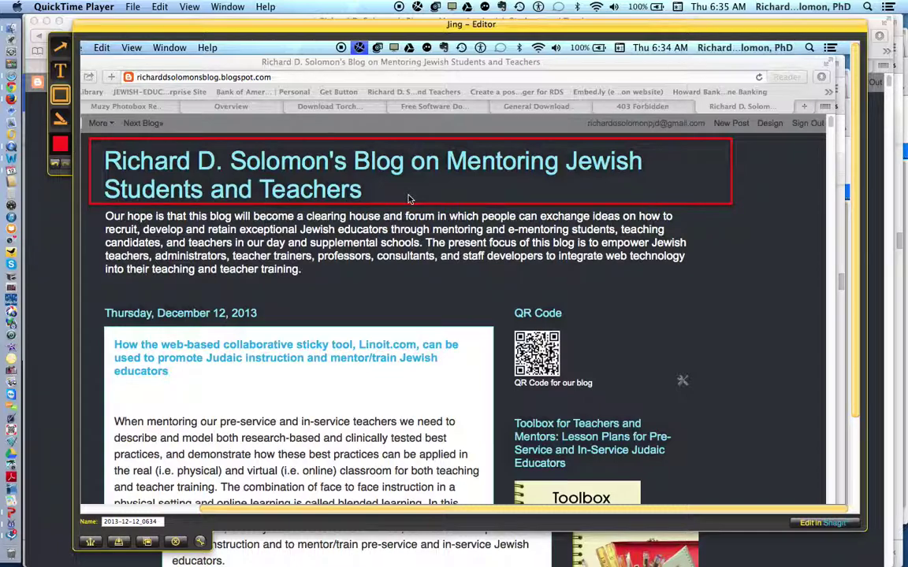
Add a text callout reading "This is my blog's name" right of the QR Code heading.
click(60, 70)
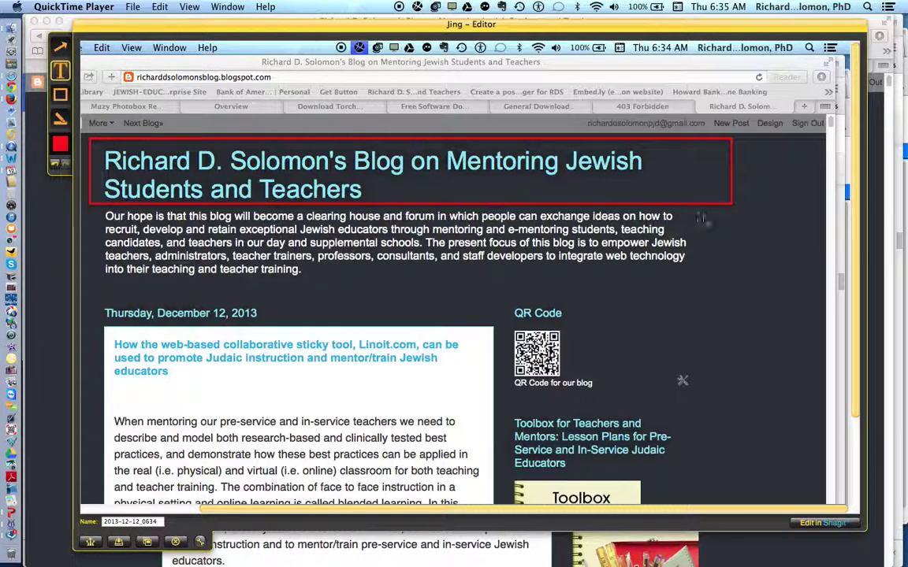
drag(630, 294, 762, 331)
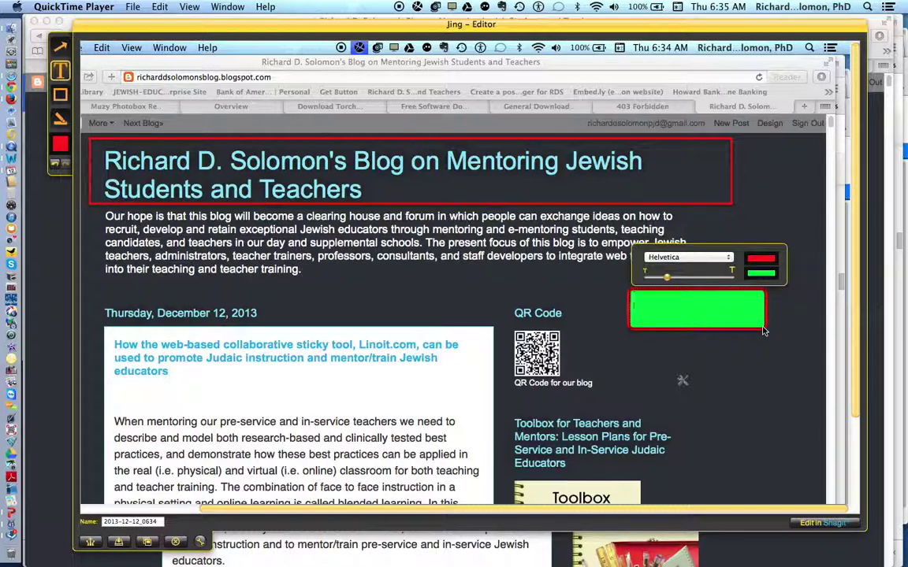
text(This is my)
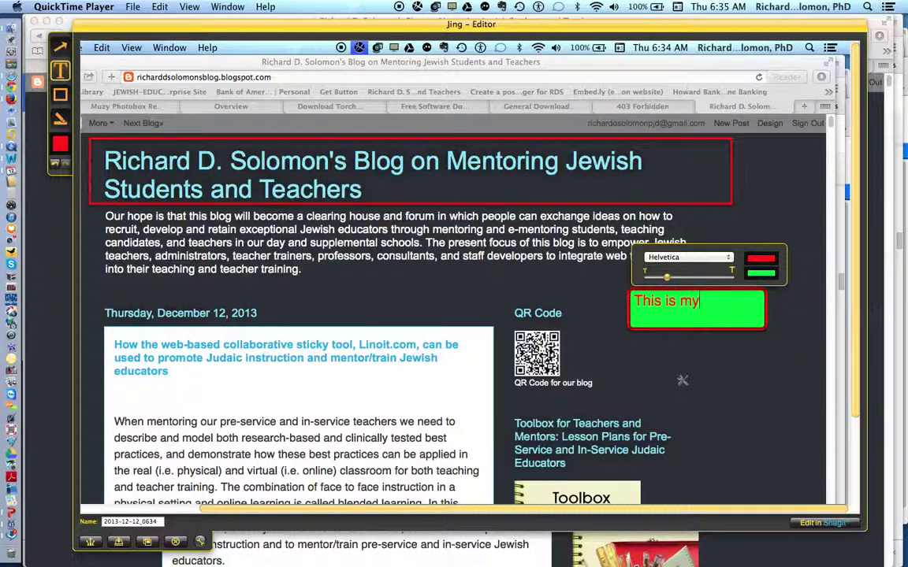
text( blog's name)
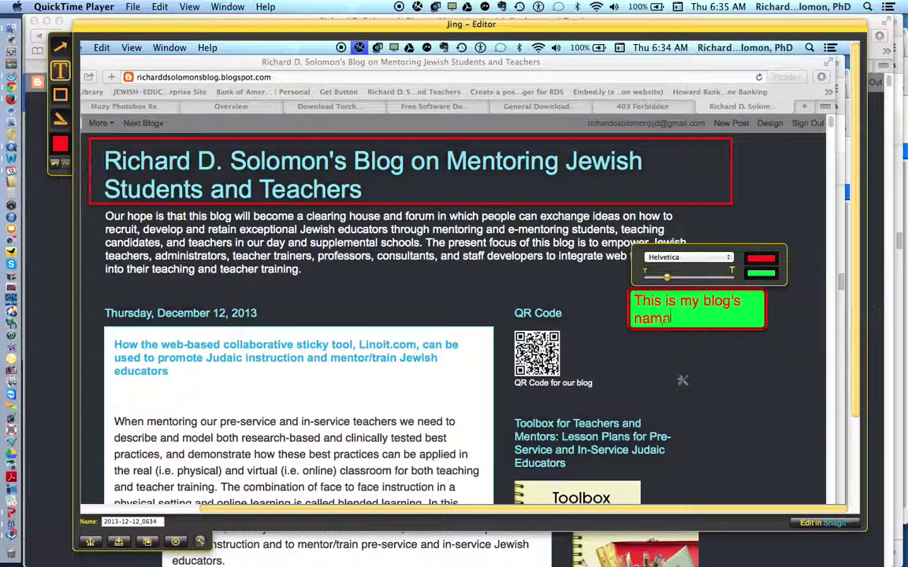
click(603, 287)
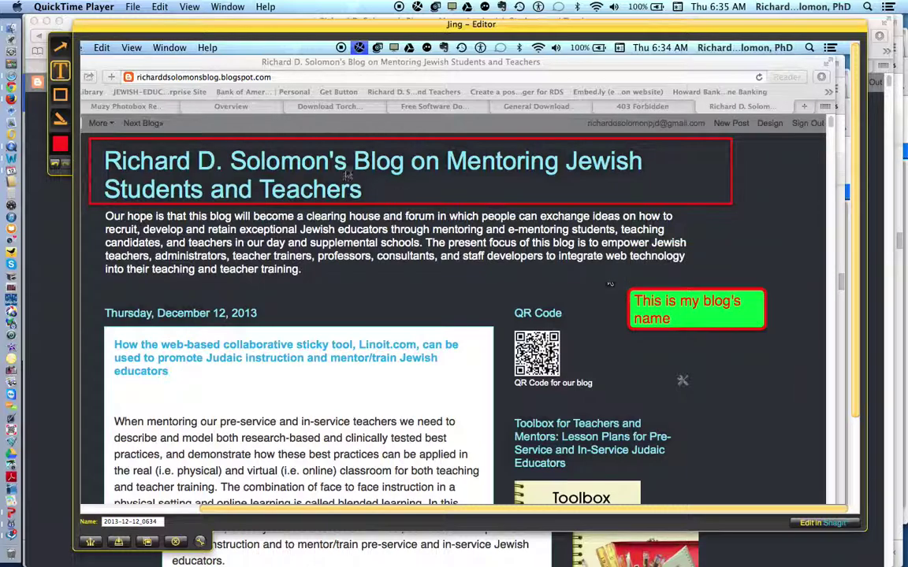
click(61, 47)
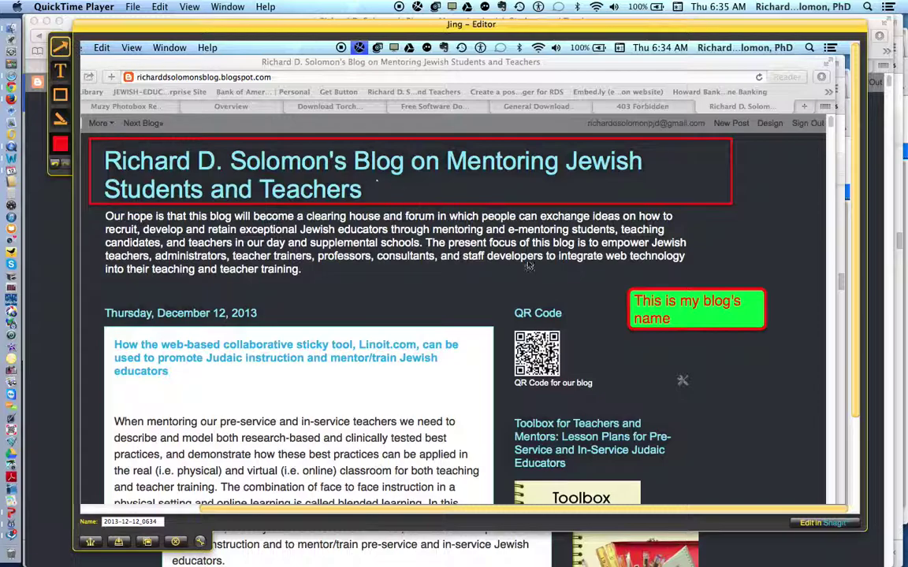
Draw a red arrow from the callout to the title, frame the QR Code, and arrow toward it.
mouse_move(718, 280)
mouse_down()
mouse_move(694, 237)
mouse_move(682, 186)
mouse_up()
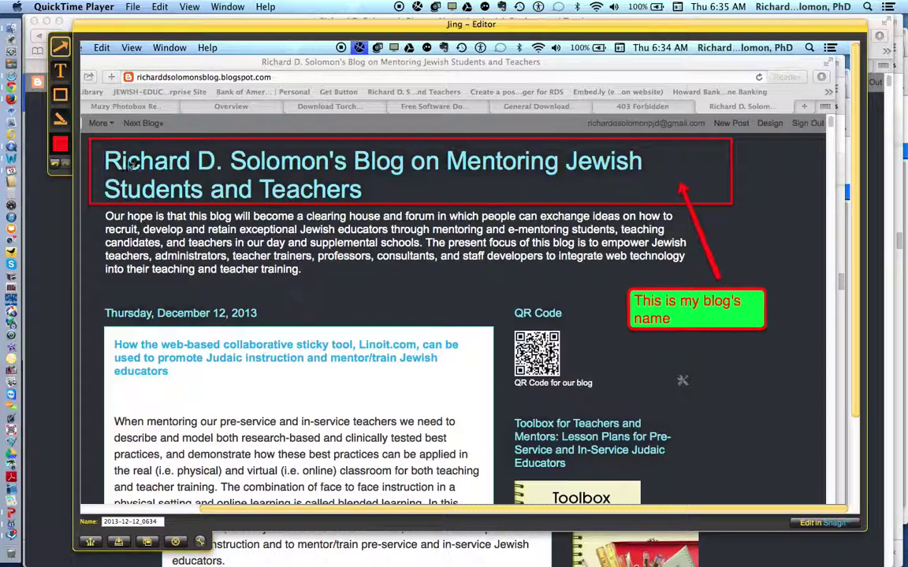
click(60, 95)
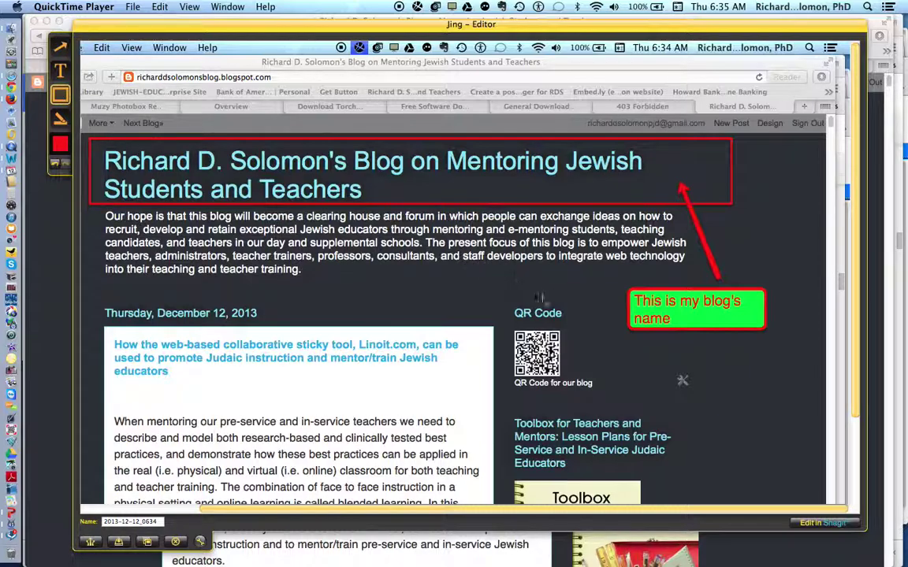
drag(499, 298, 606, 403)
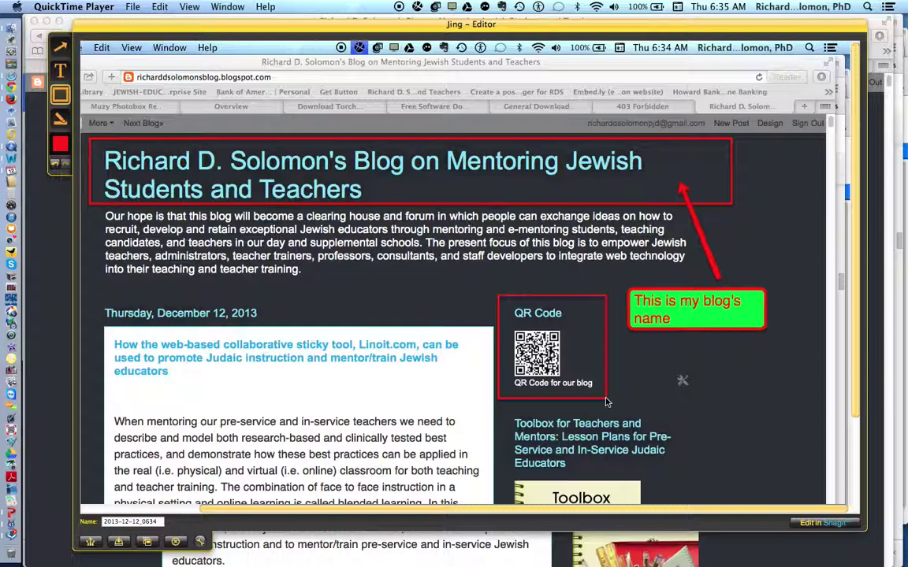
click(59, 47)
mouse_move(443, 280)
mouse_down()
mouse_move(527, 309)
mouse_move(505, 302)
mouse_up()
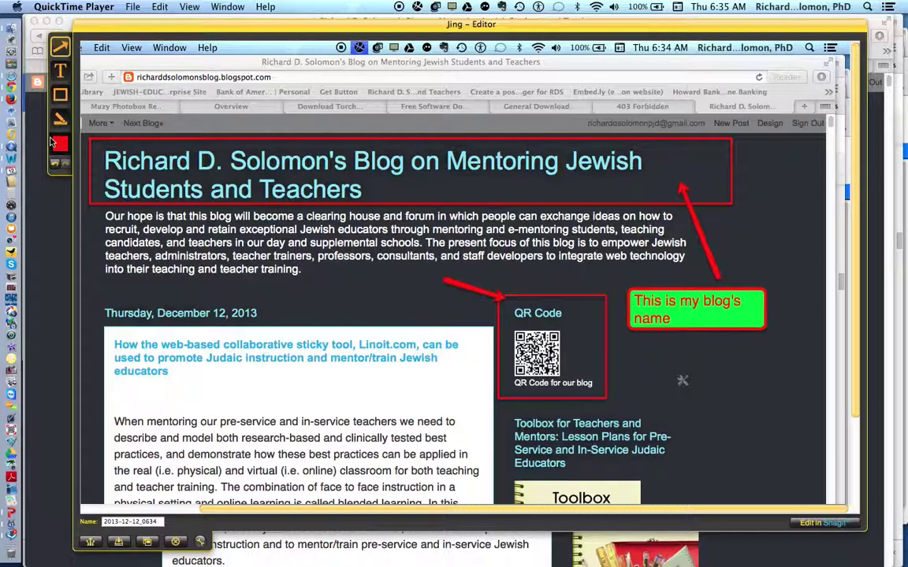
Add a "This is a QR Code" callout left of the QR arrow, enlarging the box to fit.
click(59, 71)
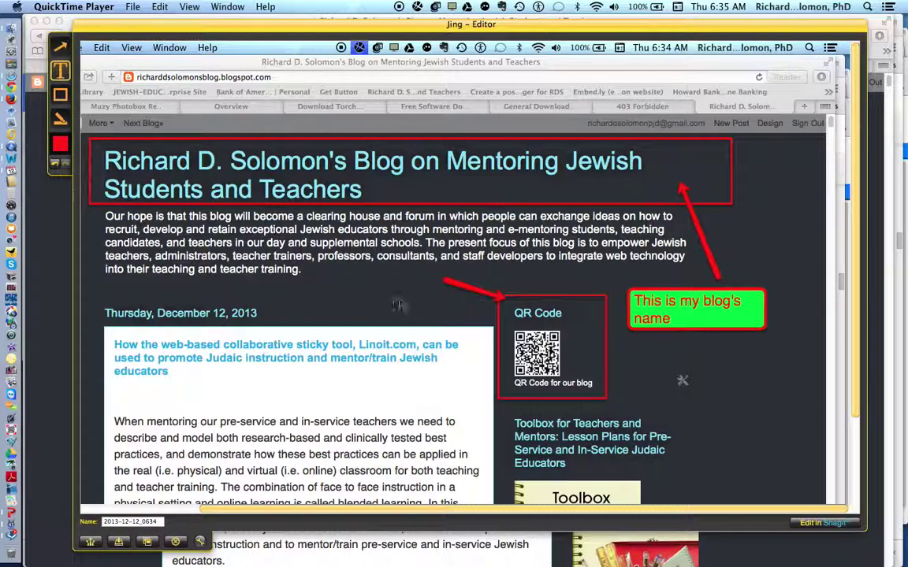
drag(343, 284, 416, 312)
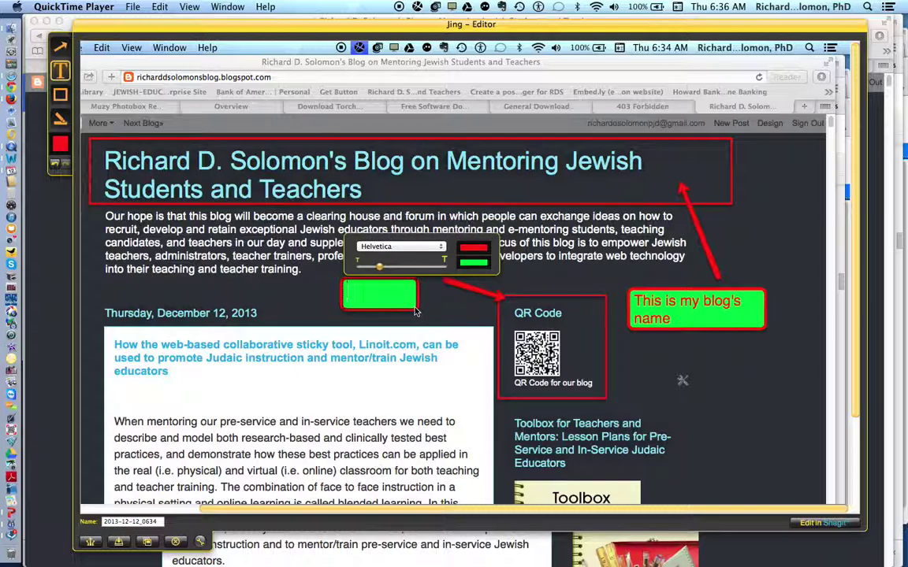
text(This is a QR)
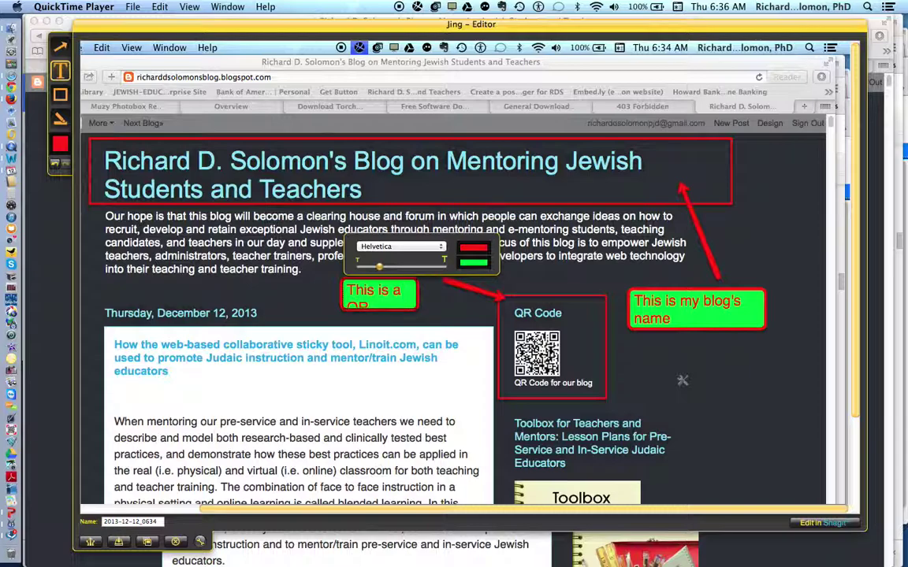
text( C)
click(403, 312)
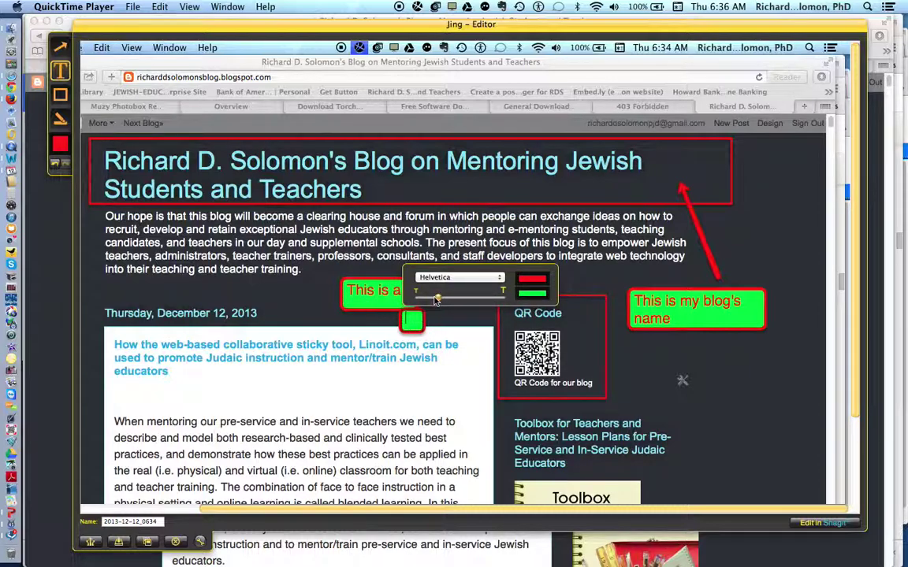
drag(438, 302, 457, 299)
click(296, 269)
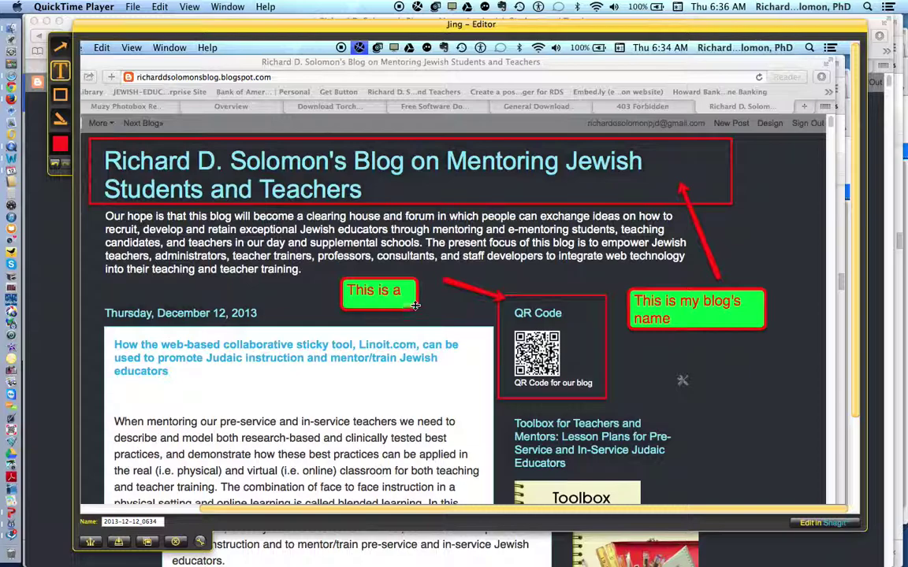
drag(416, 313, 458, 318)
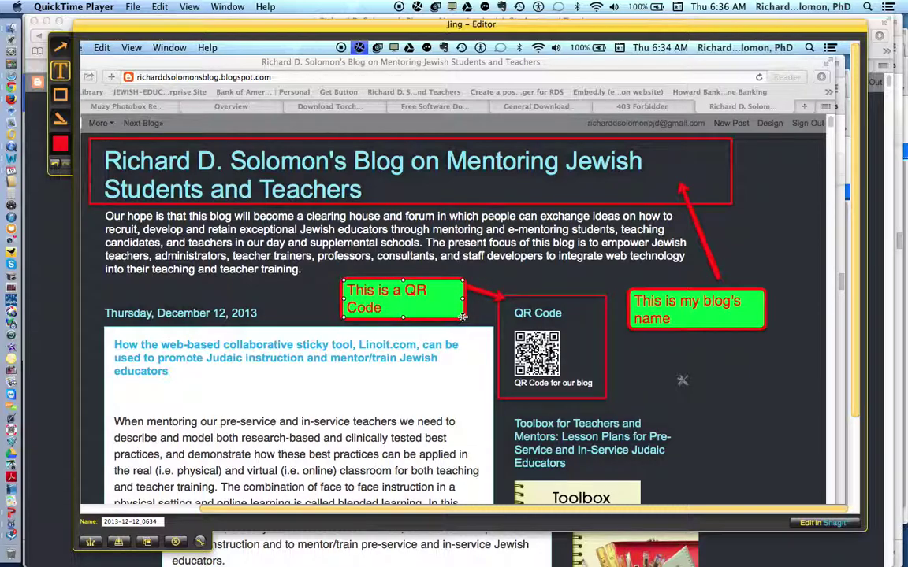
drag(458, 319, 465, 318)
Save the screenshot to the Desktop as "Demo of Use of Jing as a Screen Capture" PNG.
click(119, 543)
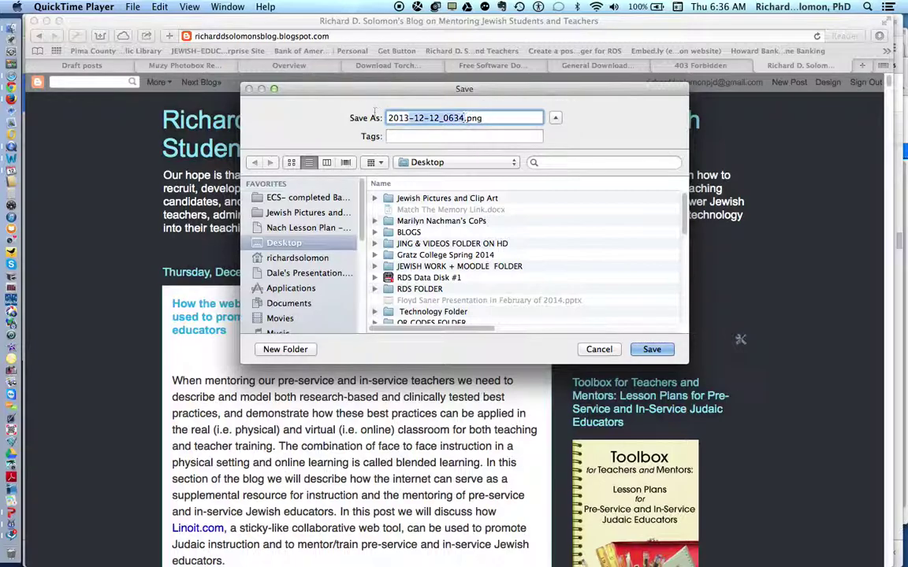
text(Demo of)
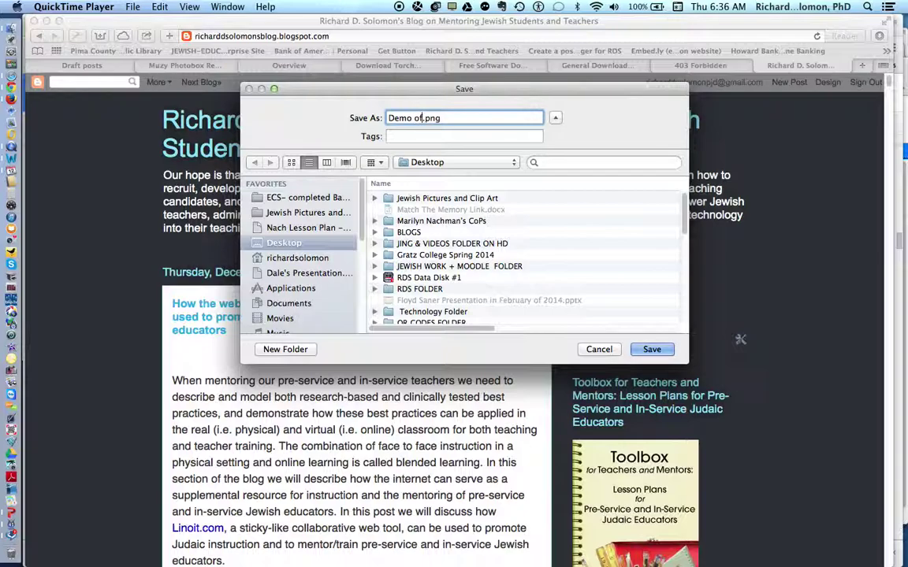
text( Use of Jing as)
text(a)
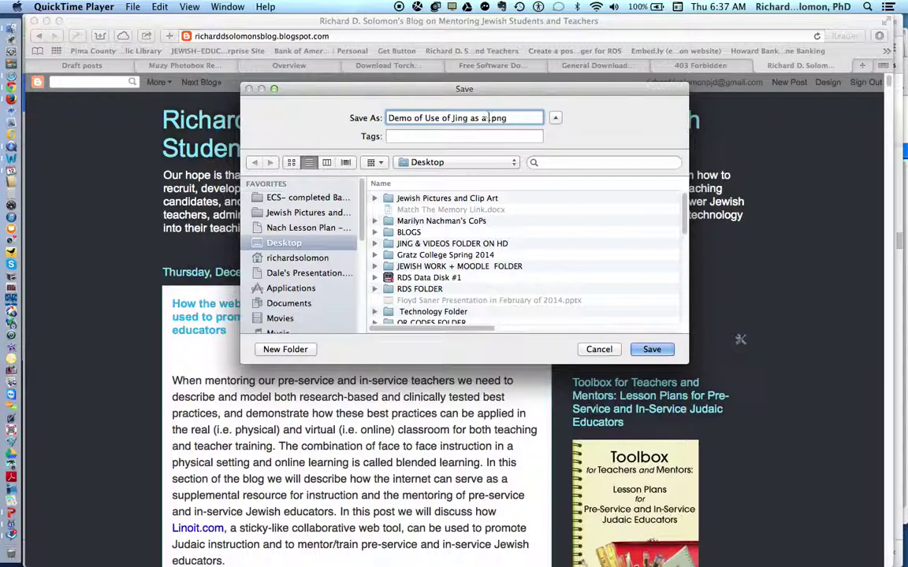
text( Screen Capture)
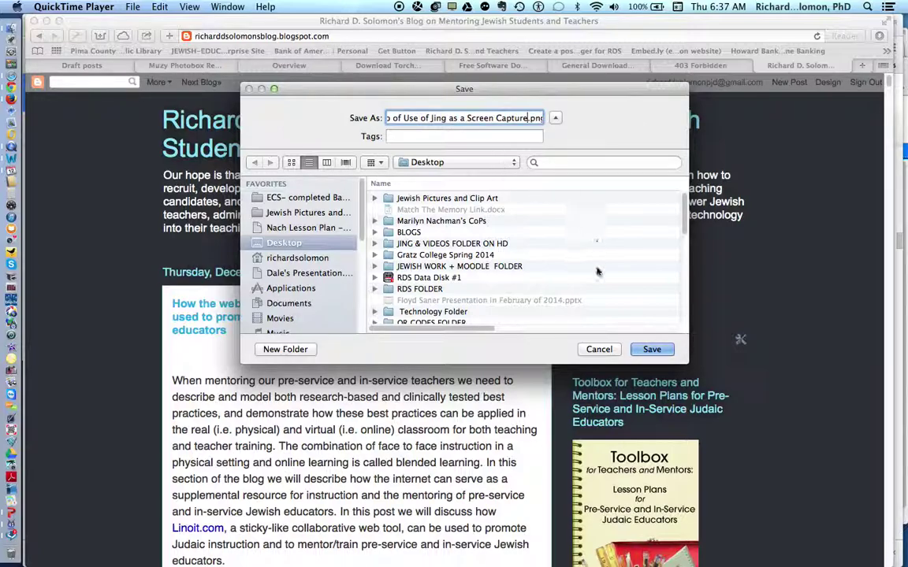